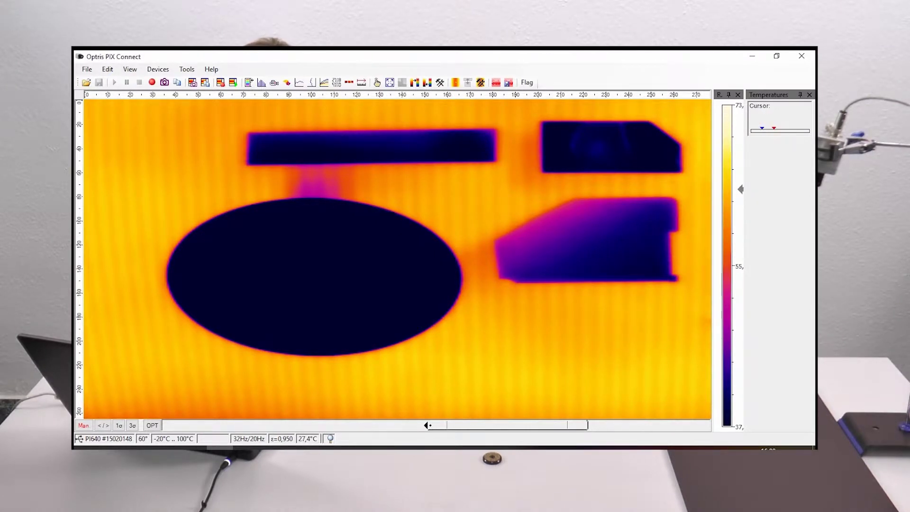
Drag the colour-scale limits down to 34–76 so the objects stand out from the warm plate.
{"action": "left_click_drag", "start_coordinate": [434, 426], "coordinate": [423, 427]}
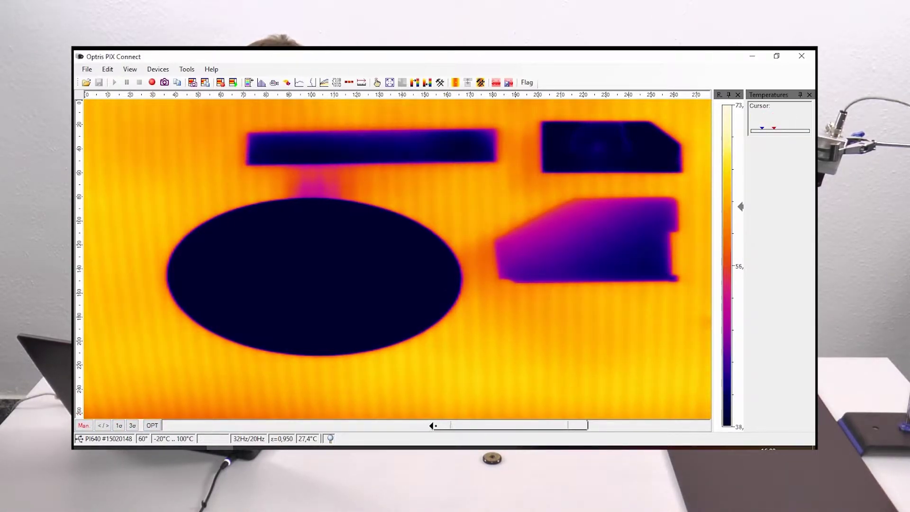
{"action": "left_click_drag", "start_coordinate": [423, 425], "coordinate": [413, 424]}
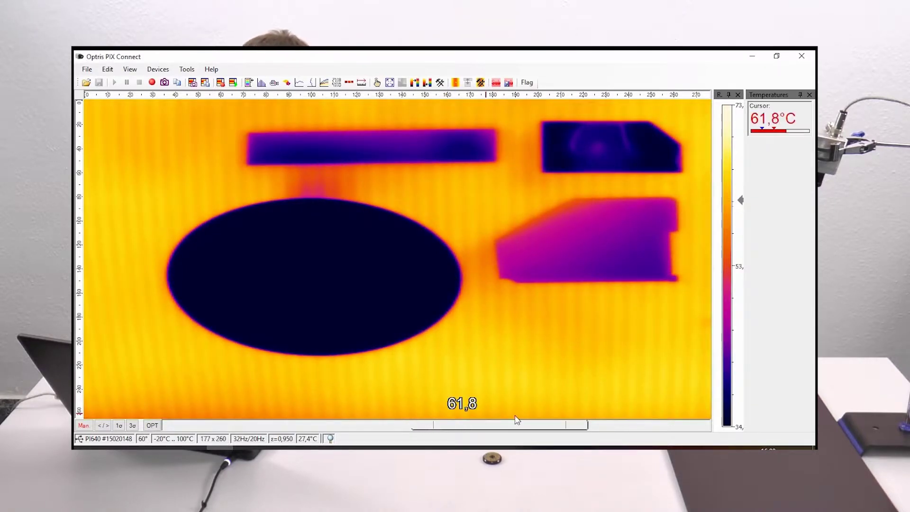
{"action": "mouse_move", "coordinate": [586, 425]}
{"action": "left_mouse_down"}
{"action": "mouse_move", "coordinate": [548, 422]}
{"action": "mouse_move", "coordinate": [614, 421]}
{"action": "mouse_move", "coordinate": [601, 422]}
{"action": "left_mouse_up"}
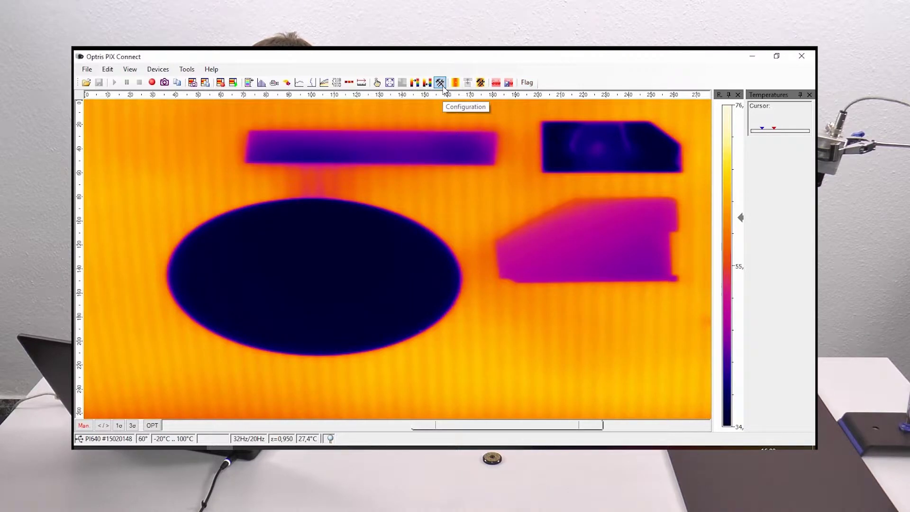
{"action": "left_click", "coordinate": [189, 72]}
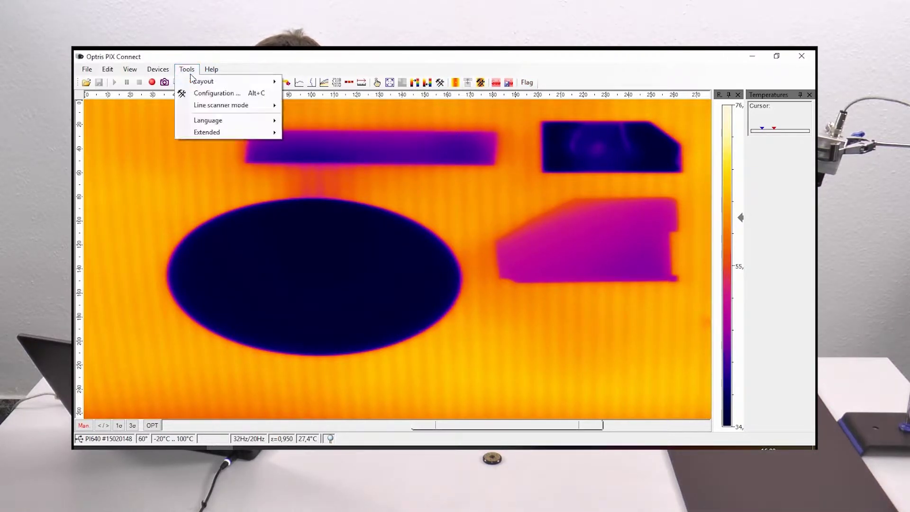
Open the Measure areas configuration and move the dialog left to uncover the thermal image.
{"action": "left_click", "coordinate": [203, 94]}
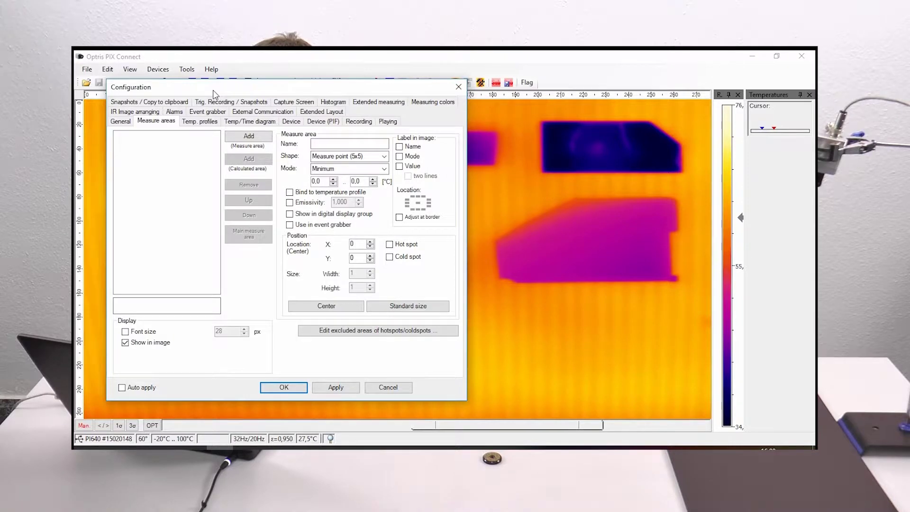
{"action": "mouse_move", "coordinate": [213, 94]}
{"action": "left_mouse_down"}
{"action": "mouse_move", "coordinate": [118, 112]}
{"action": "mouse_move", "coordinate": [223, 94]}
{"action": "left_mouse_up"}
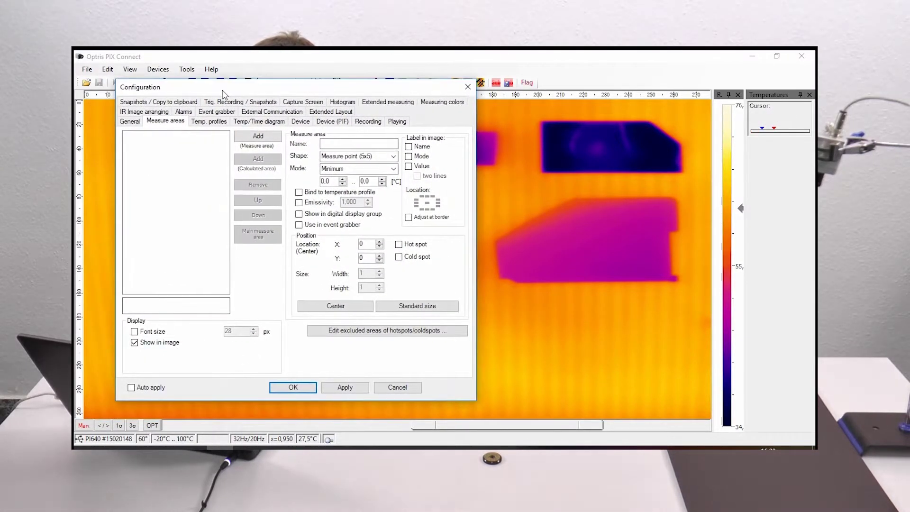
Add four new rectangular measure areas.
{"action": "left_click", "coordinate": [248, 138]}
{"action": "left_click", "coordinate": [247, 138]}
{"action": "left_click", "coordinate": [247, 139]}
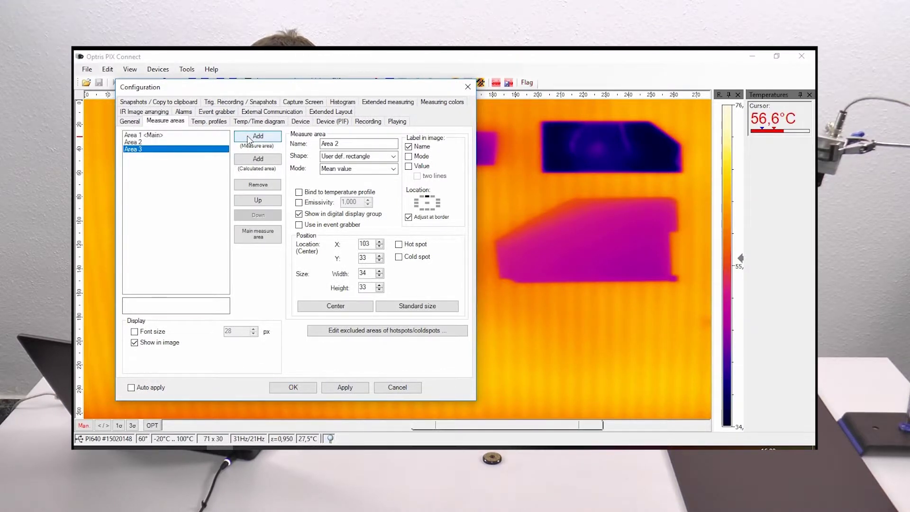
{"action": "left_click", "coordinate": [247, 139]}
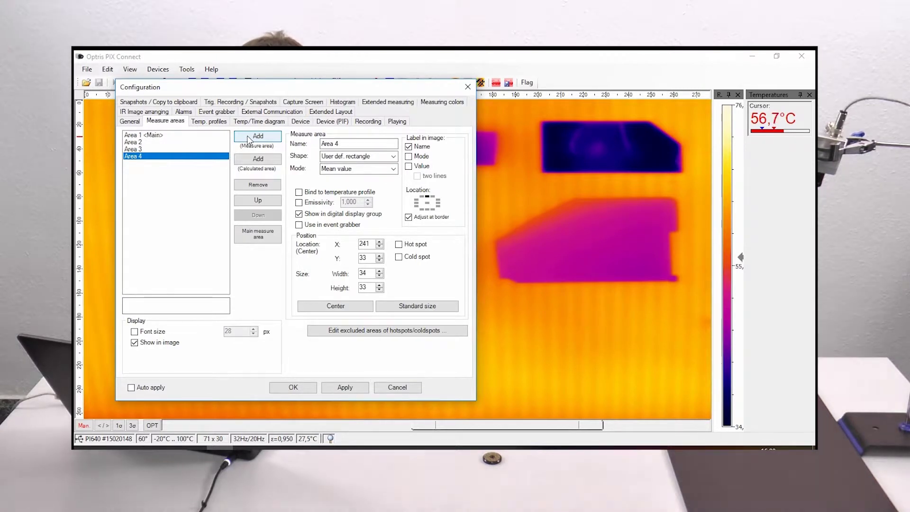
Rename the four areas Metal, Plastic, Magnetic and ABS.
{"action": "left_click", "coordinate": [146, 137]}
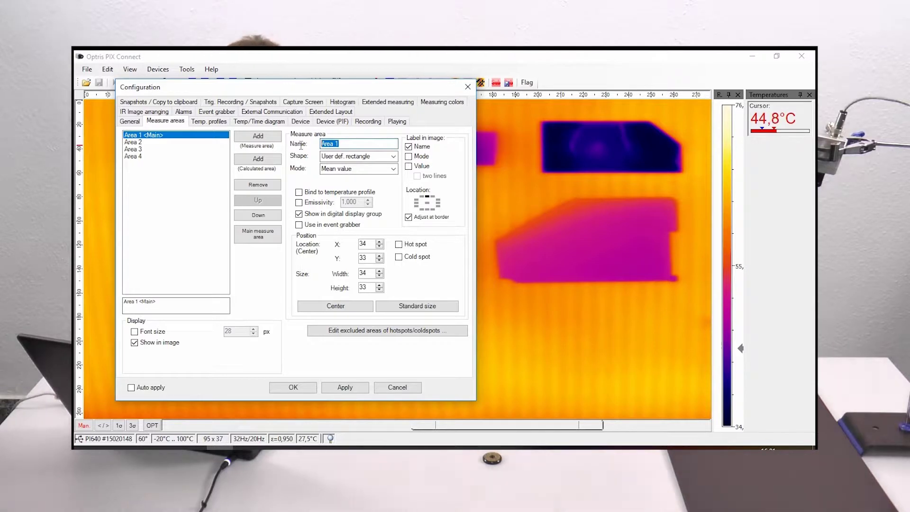
{"action": "type", "text": "Metal"}
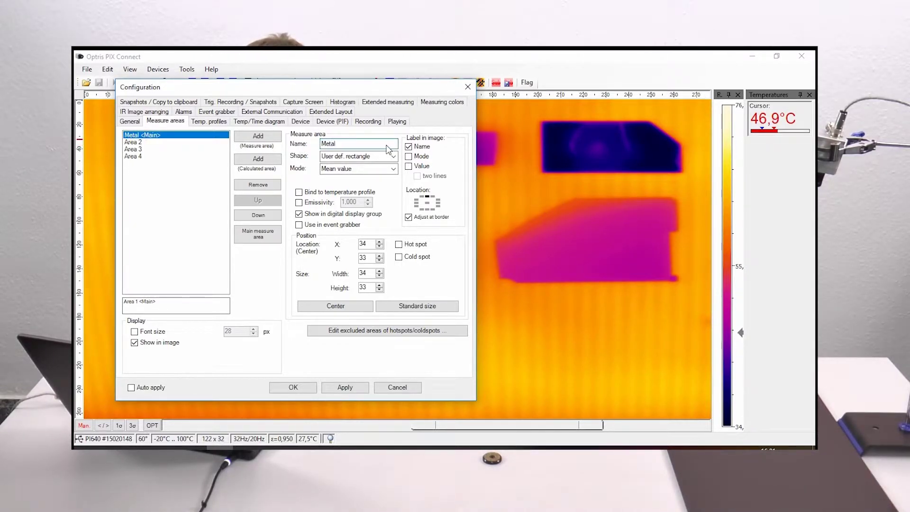
{"action": "left_click", "coordinate": [141, 143]}
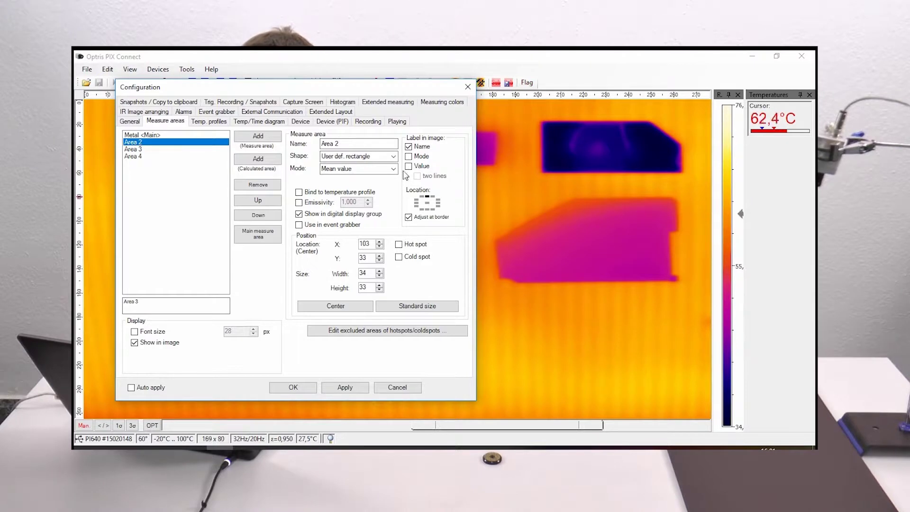
{"action": "left_click_drag", "start_coordinate": [358, 144], "coordinate": [320, 144]}
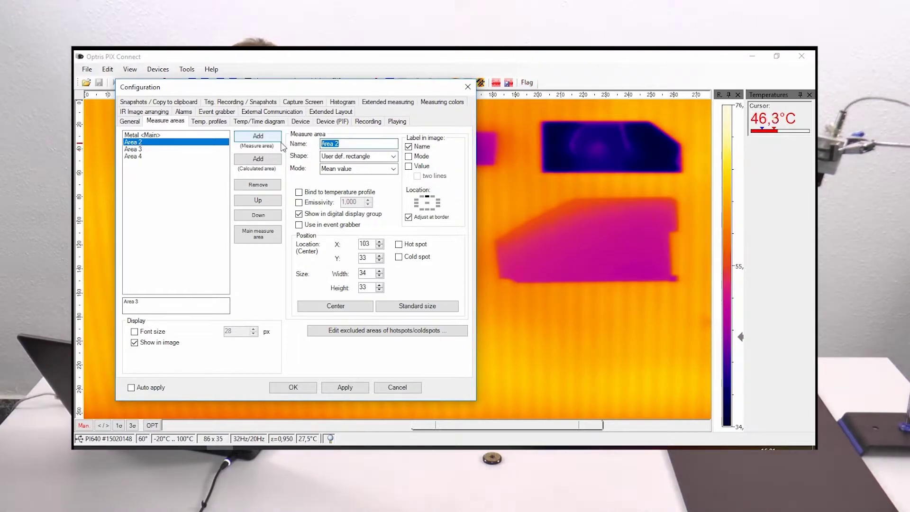
{"action": "type", "text": "Plastic"}
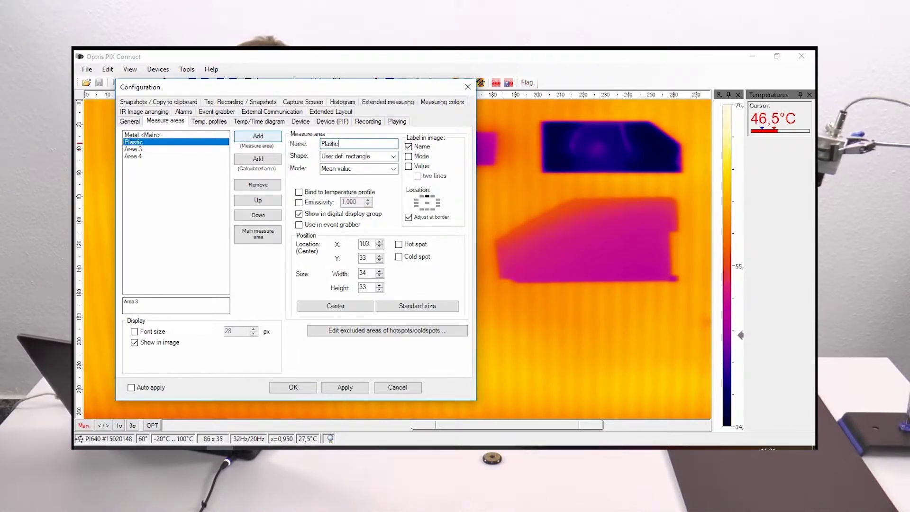
{"action": "left_click", "coordinate": [136, 149]}
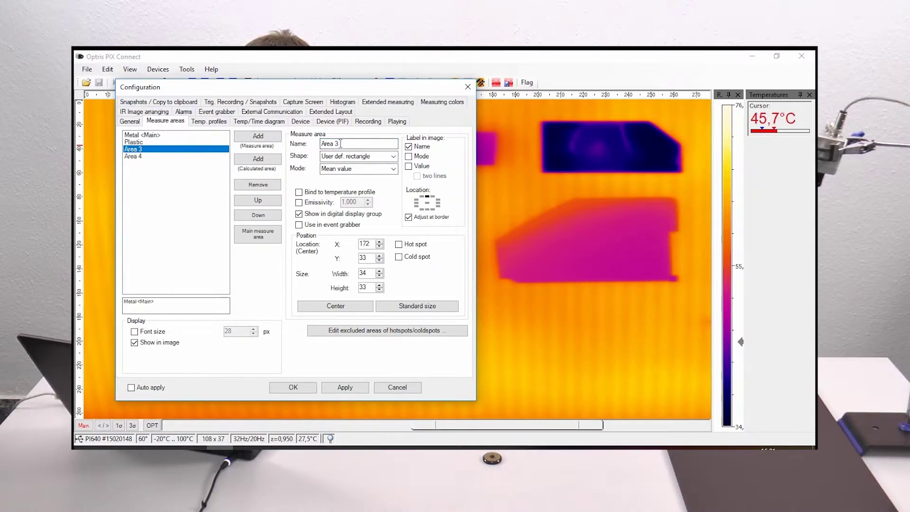
{"action": "left_click_drag", "start_coordinate": [343, 143], "coordinate": [297, 142]}
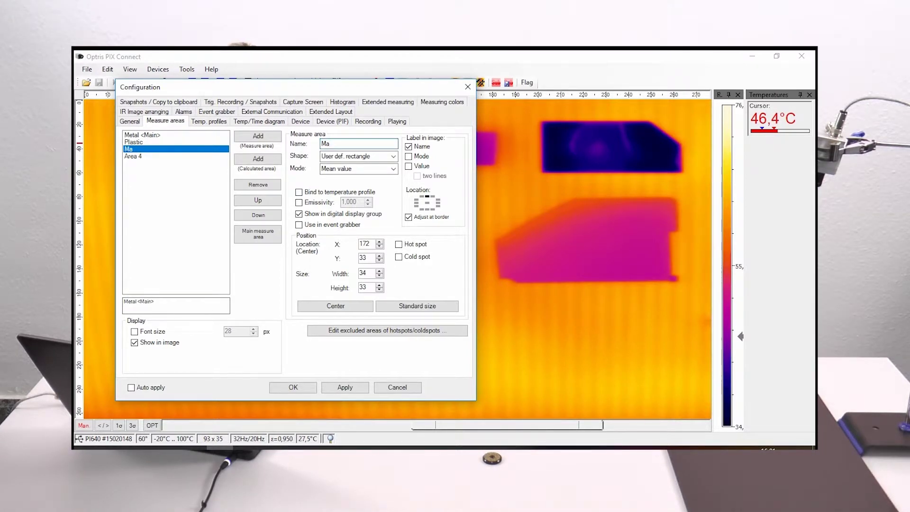
{"action": "type", "text": "Magnetic"}
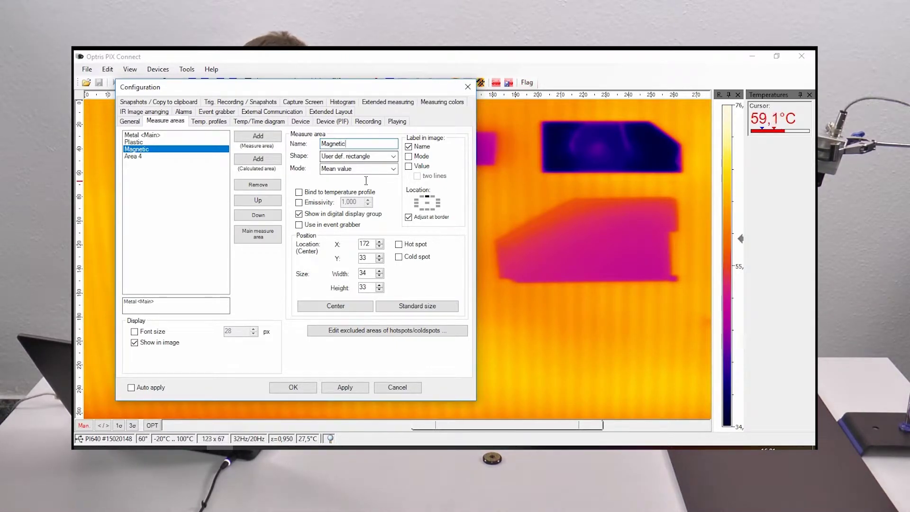
{"action": "left_click", "coordinate": [137, 156]}
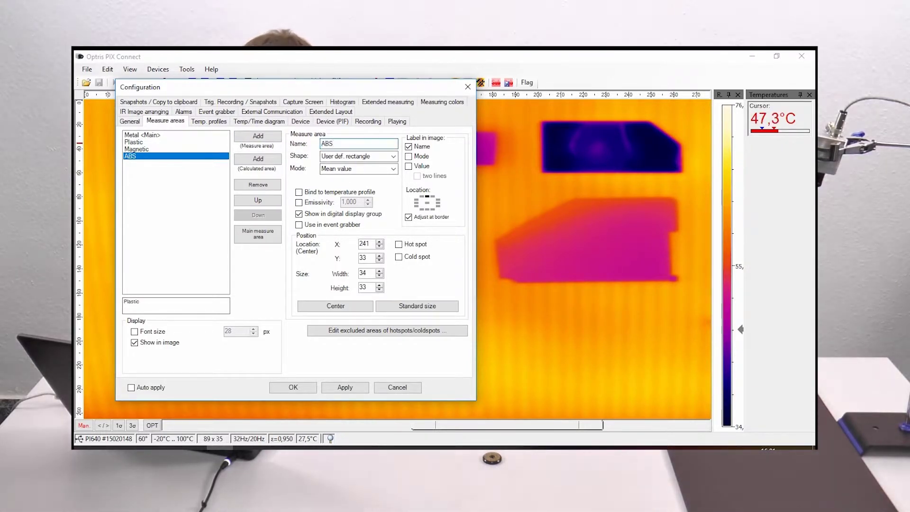
{"action": "left_click", "coordinate": [156, 136]}
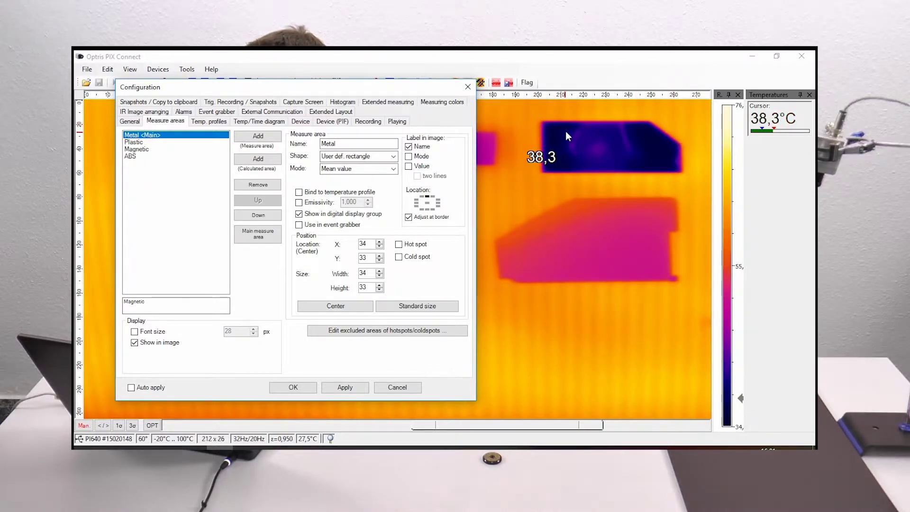
Change Metal's shape to Polygon, add point P2 for five points, and apply.
{"action": "left_click", "coordinate": [394, 157]}
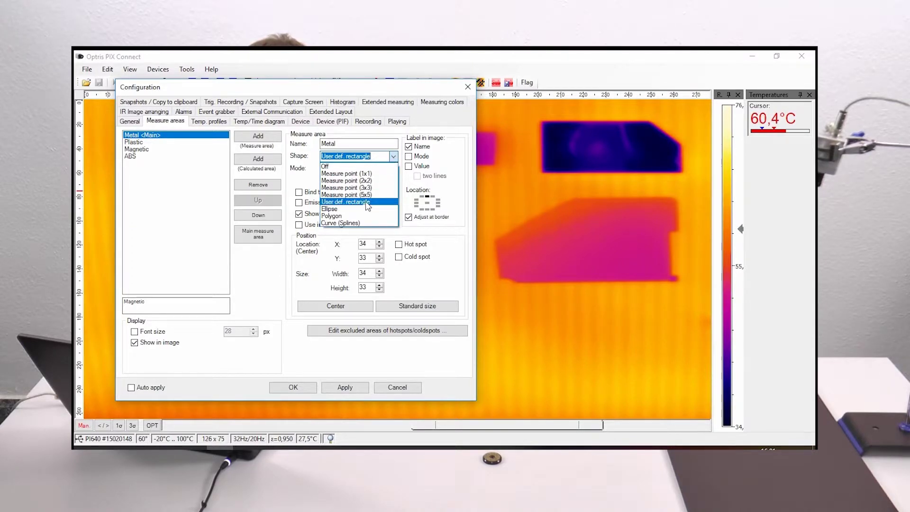
{"action": "left_click", "coordinate": [342, 218]}
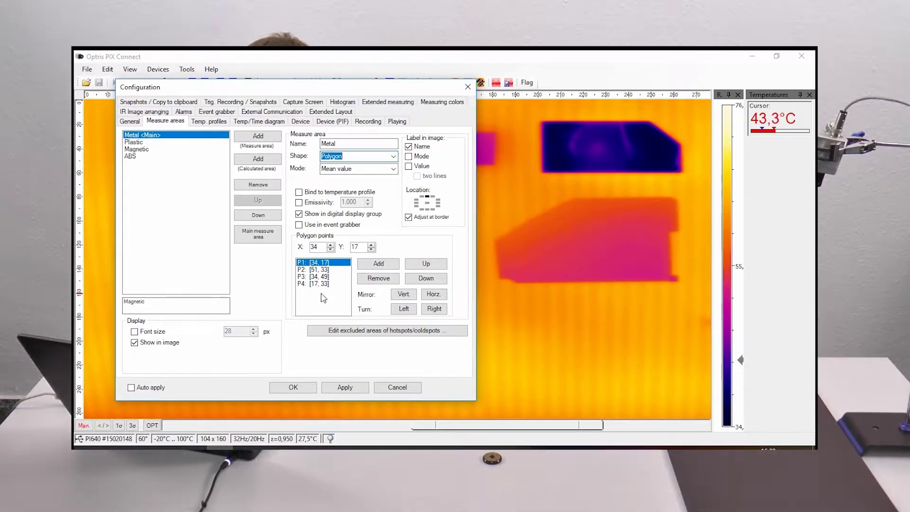
{"action": "left_click", "coordinate": [379, 263]}
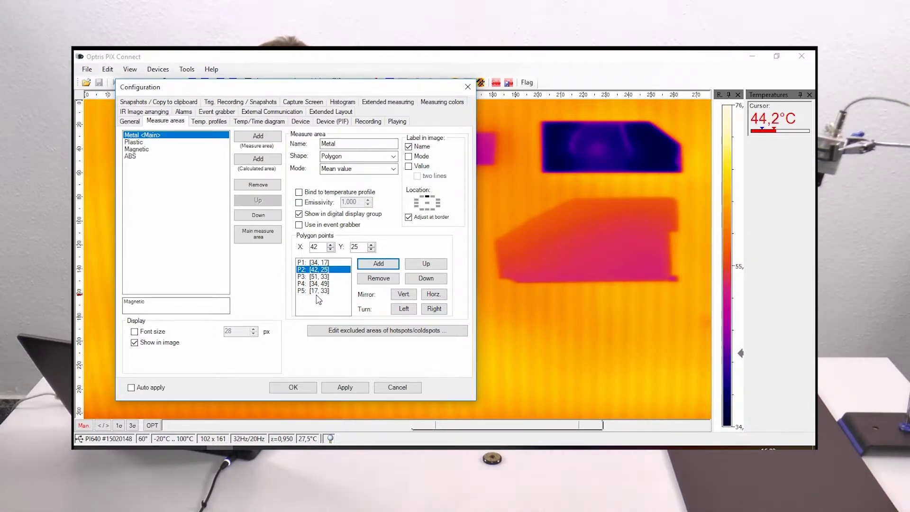
{"action": "left_click", "coordinate": [339, 387]}
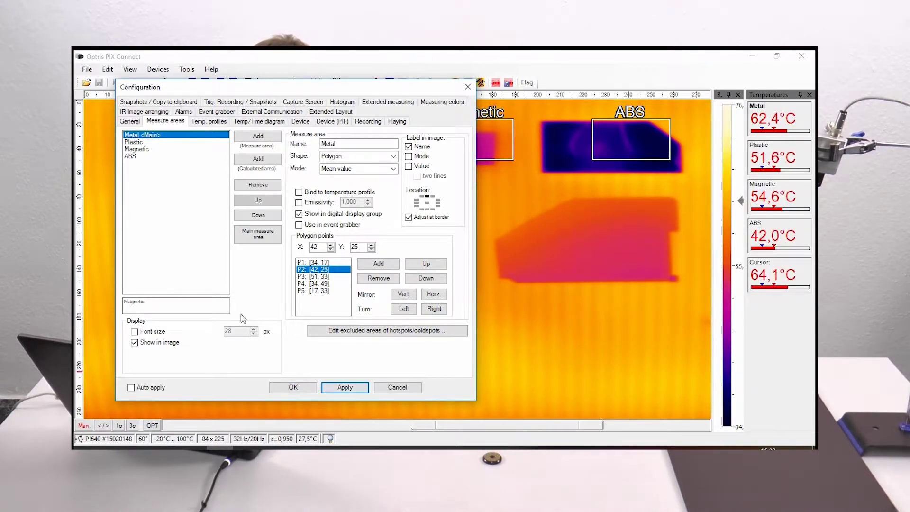
{"action": "left_click", "coordinate": [130, 145]}
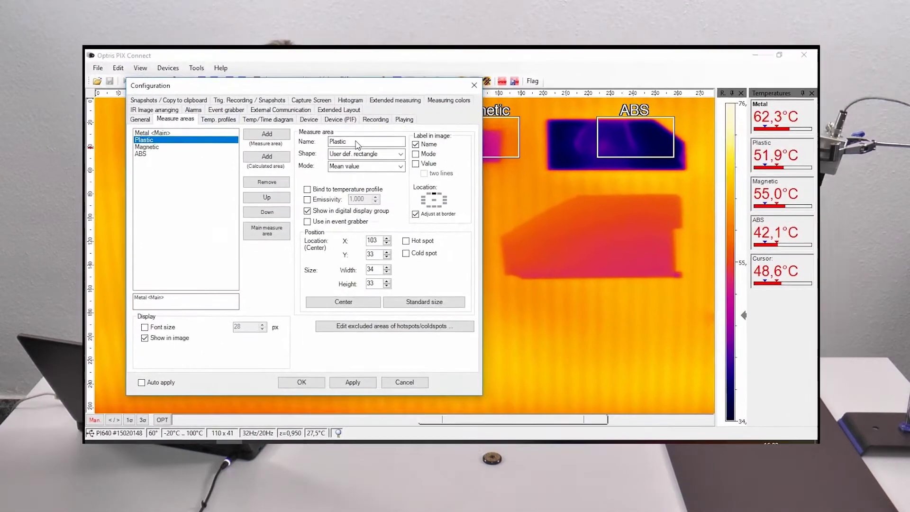
Set Plastic's shape to Polygon, add a fifth point, and apply the change.
{"action": "left_click", "coordinate": [400, 154]}
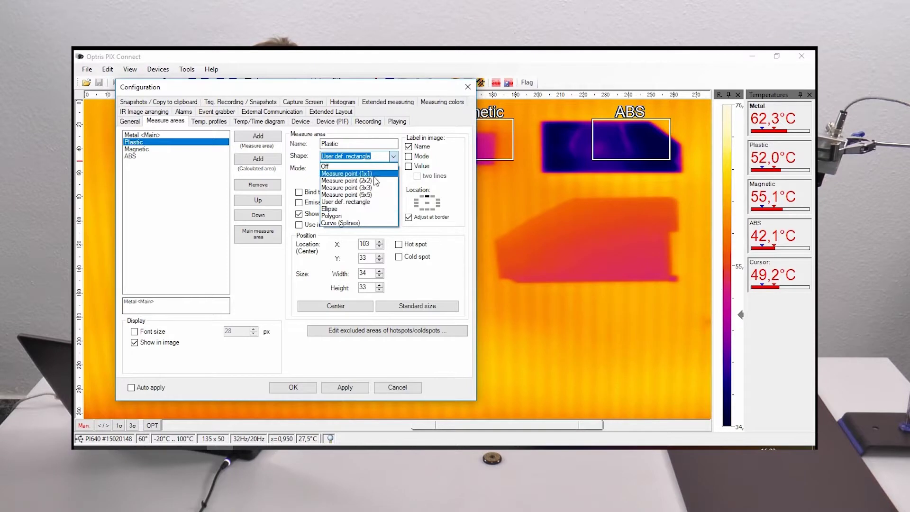
{"action": "left_click", "coordinate": [351, 216]}
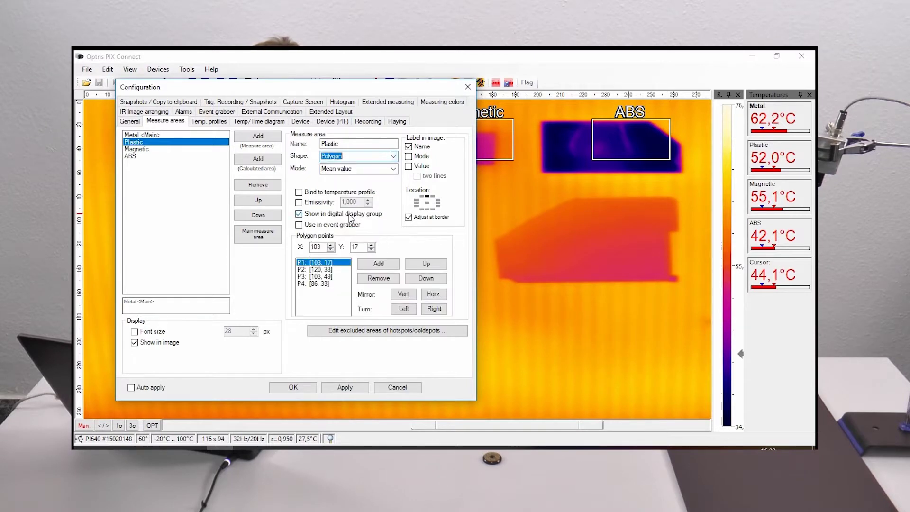
{"action": "left_click", "coordinate": [372, 266]}
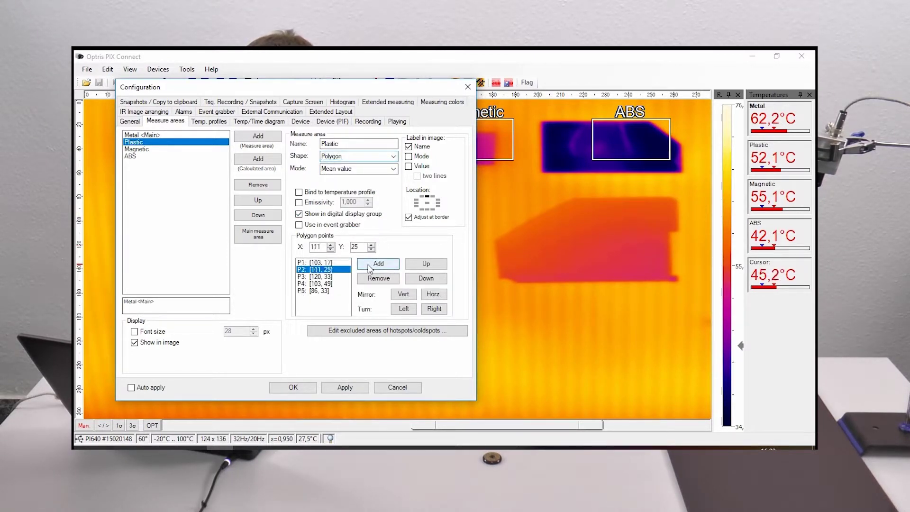
{"action": "left_click", "coordinate": [350, 388]}
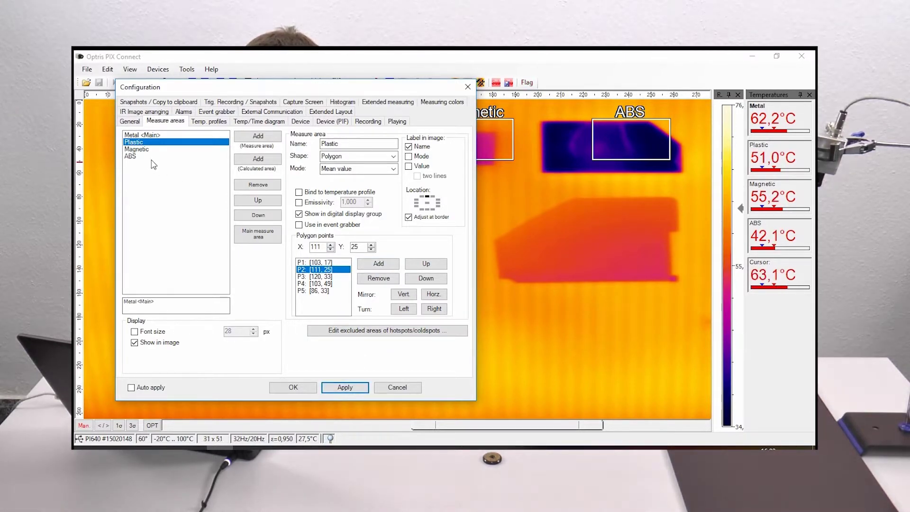
{"action": "left_click", "coordinate": [142, 150]}
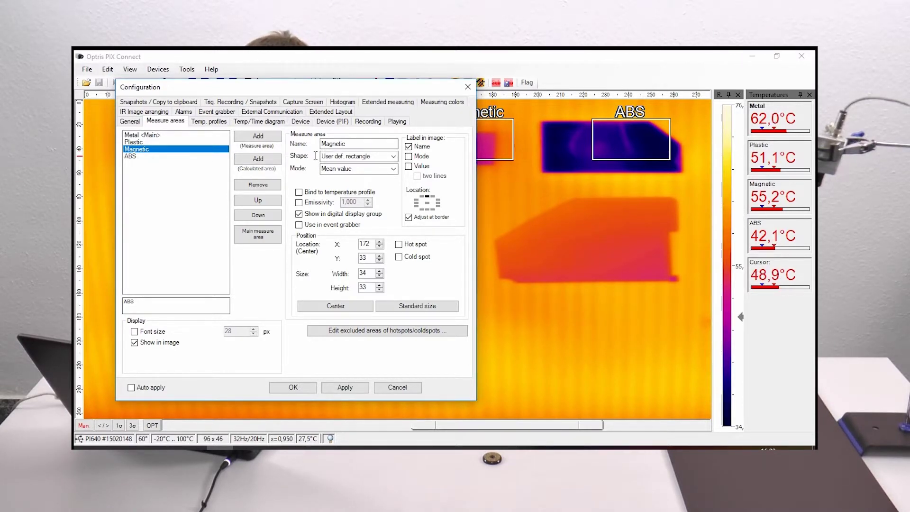
Keep Magnetic as User def. rectangle and set ABS to Ellipse, then apply.
{"action": "left_click", "coordinate": [393, 156]}
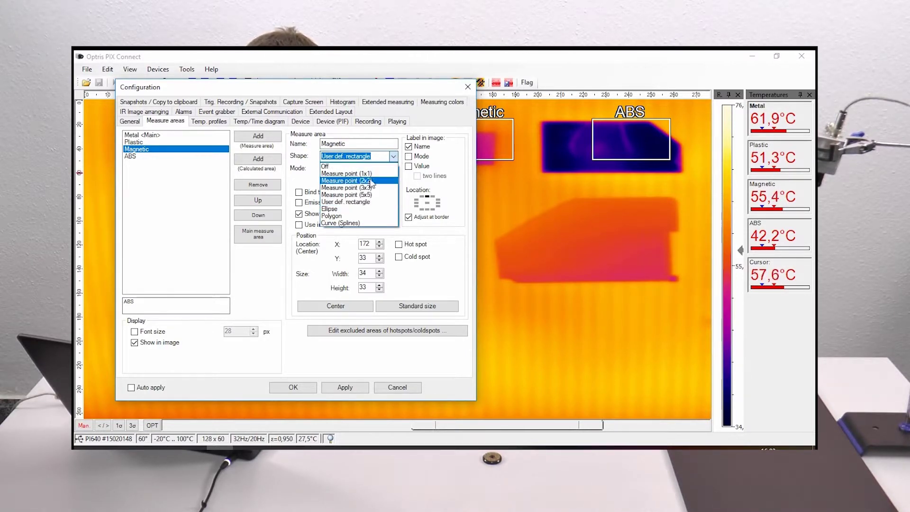
{"action": "left_click", "coordinate": [349, 203]}
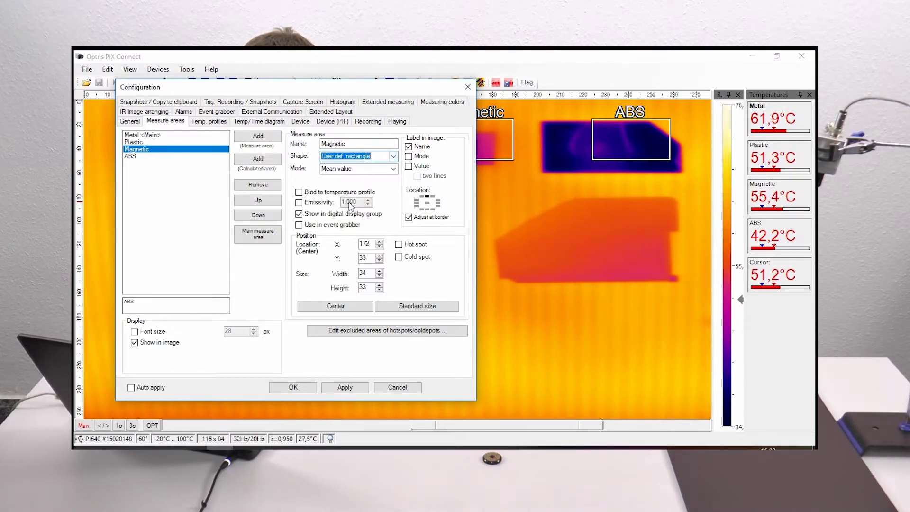
{"action": "left_click", "coordinate": [131, 156]}
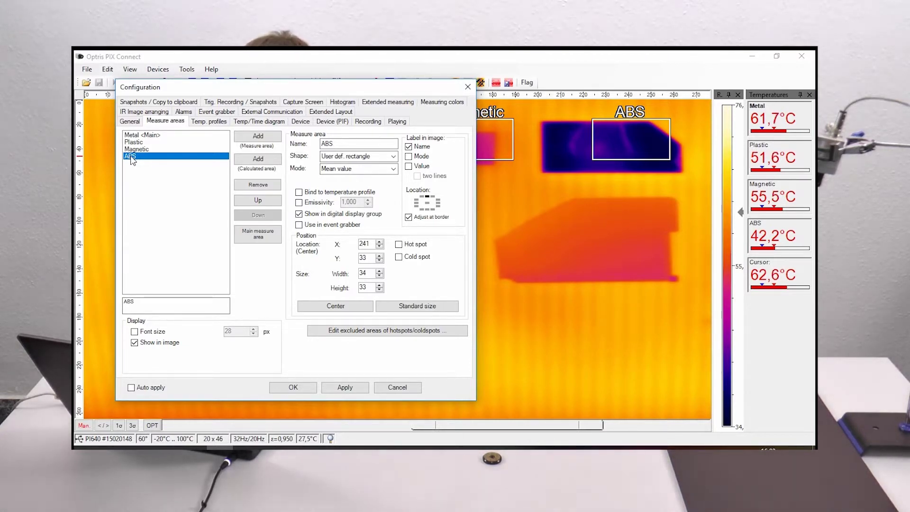
{"action": "left_click", "coordinate": [392, 156]}
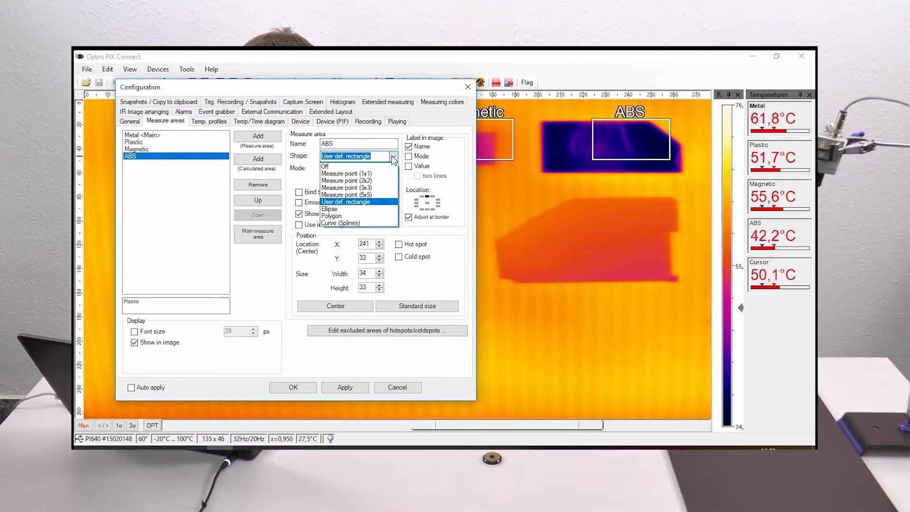
{"action": "left_click", "coordinate": [338, 210]}
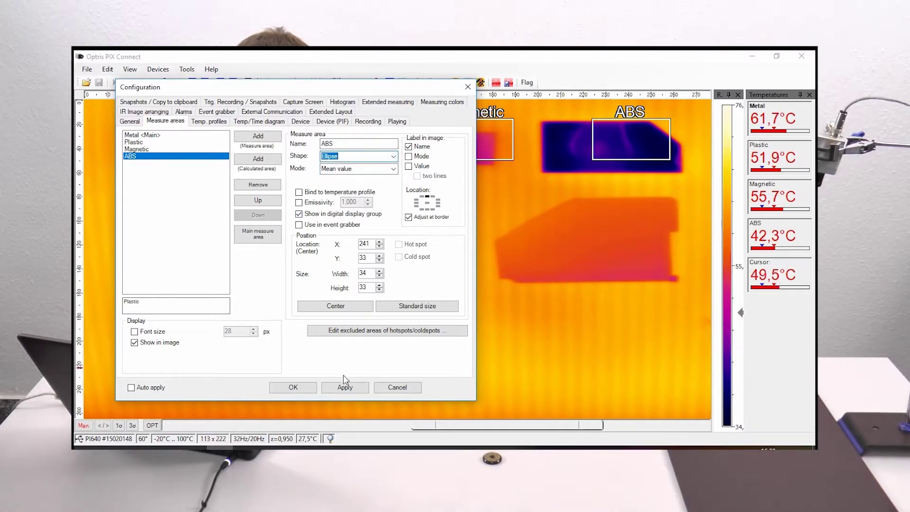
{"action": "left_click", "coordinate": [344, 389]}
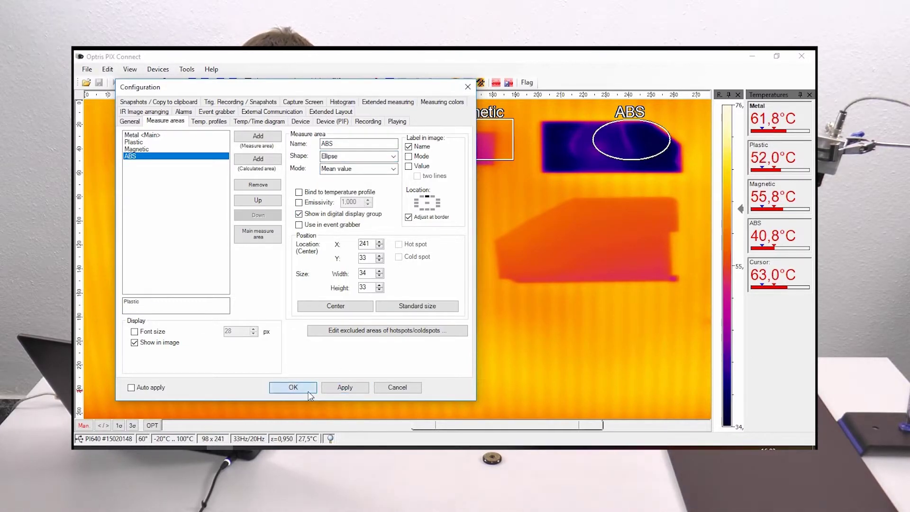
Confirm the configuration and drag the ABS ellipse onto the large oval object.
{"action": "left_click", "coordinate": [308, 391]}
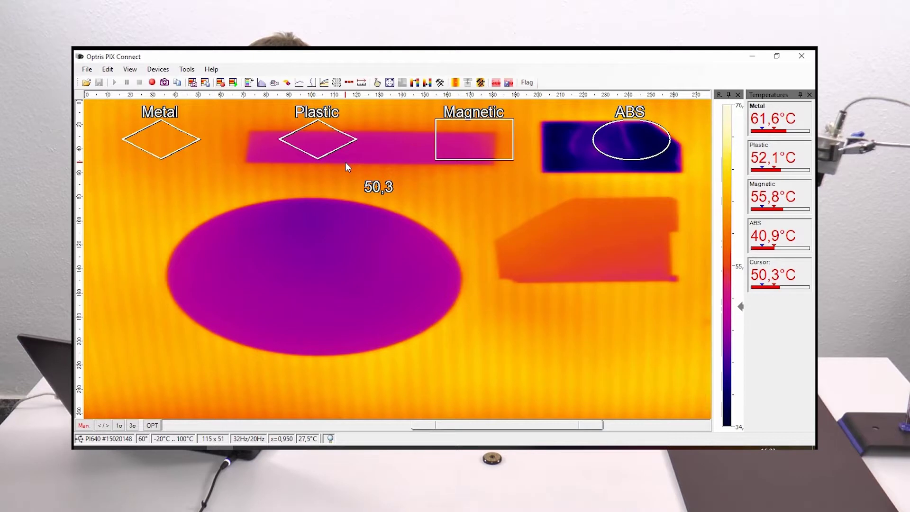
{"action": "mouse_move", "coordinate": [586, 162]}
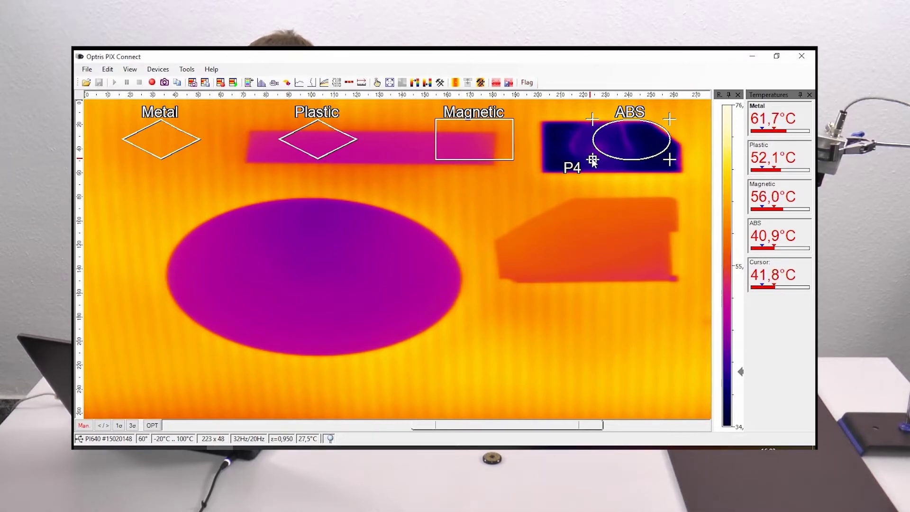
{"action": "left_click_drag", "start_coordinate": [592, 159], "coordinate": [204, 293]}
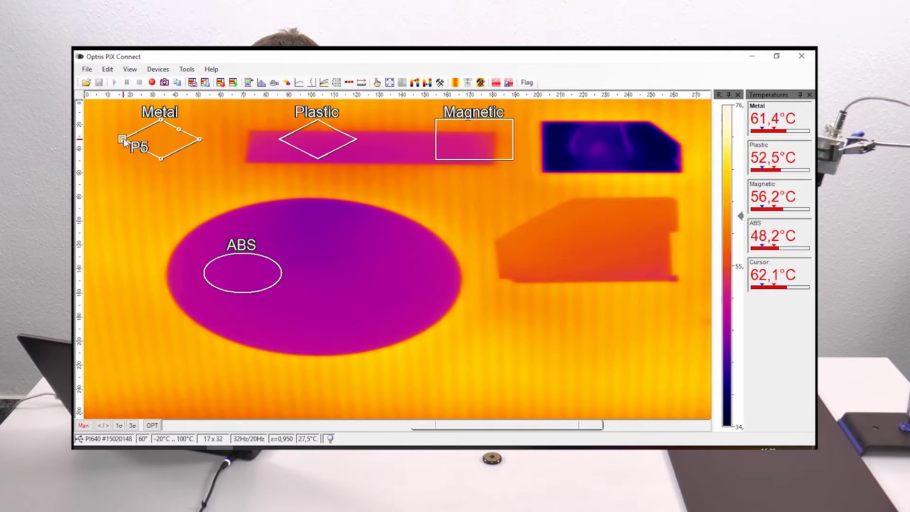
Move Metal onto the dark top-right piece, Magnetic onto the strip, Plastic onto the angled block.
{"action": "left_click", "coordinate": [124, 138]}
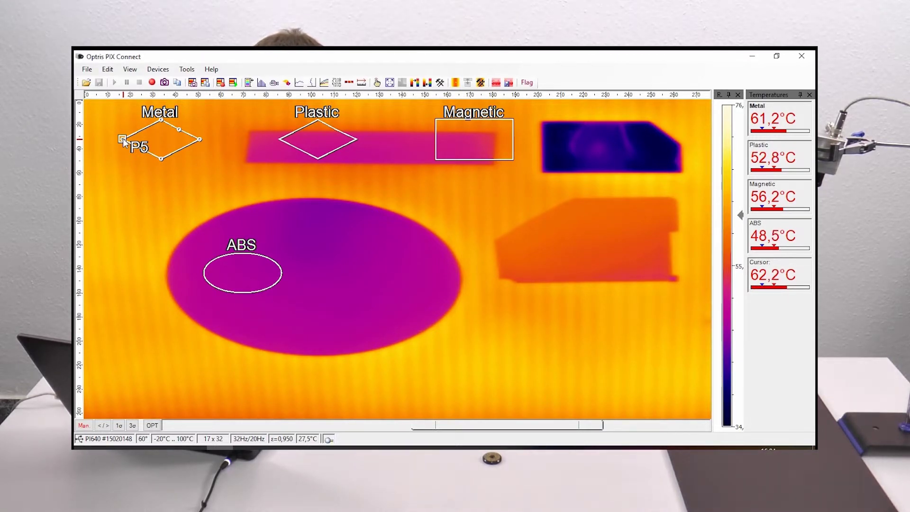
{"action": "left_click_drag", "start_coordinate": [124, 138], "coordinate": [573, 147]}
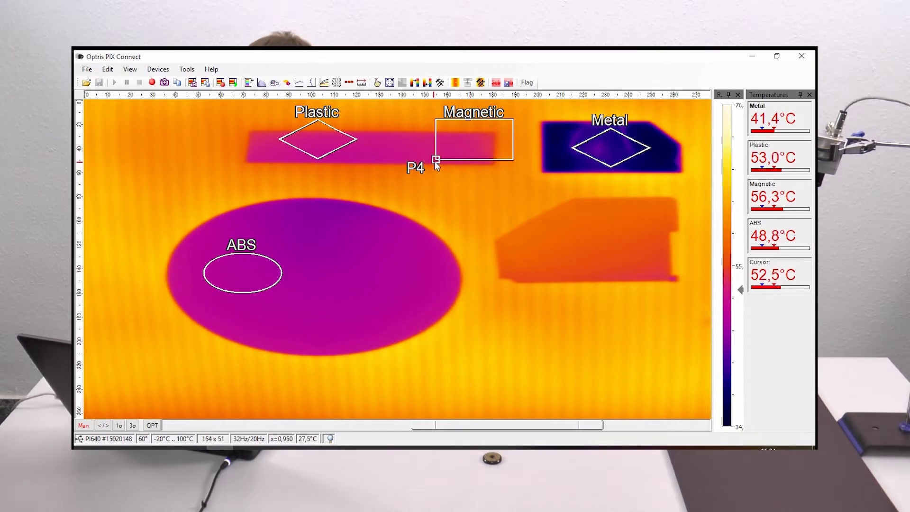
{"action": "left_click_drag", "start_coordinate": [435, 161], "coordinate": [370, 168]}
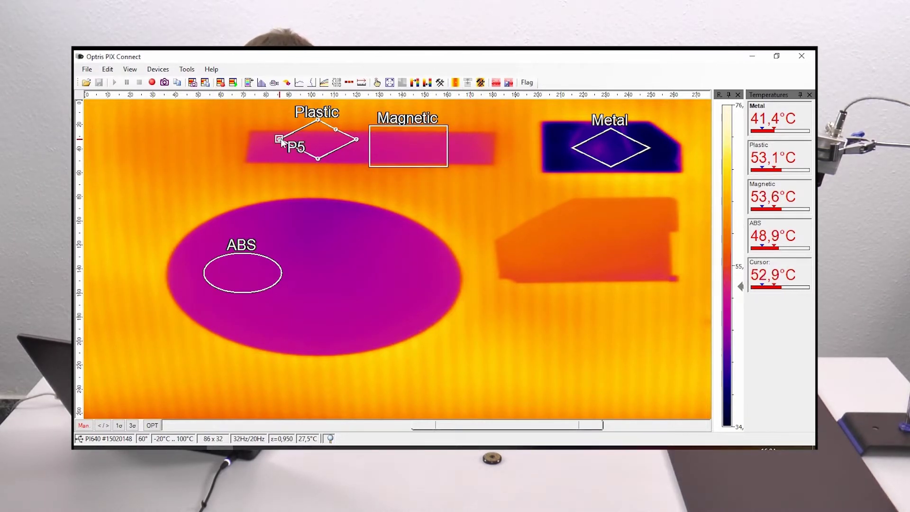
{"action": "left_click_drag", "start_coordinate": [280, 138], "coordinate": [566, 238]}
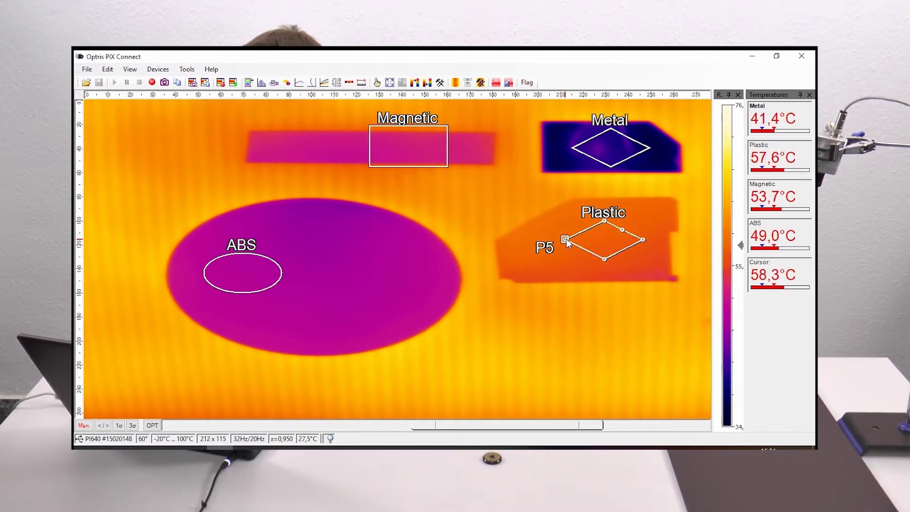
Drag the Metal polygon's corners to trace the dark piece's outline, reading 41,4 °C.
{"action": "left_click", "coordinate": [573, 148]}
{"action": "left_click_drag", "start_coordinate": [572, 149], "coordinate": [541, 169]}
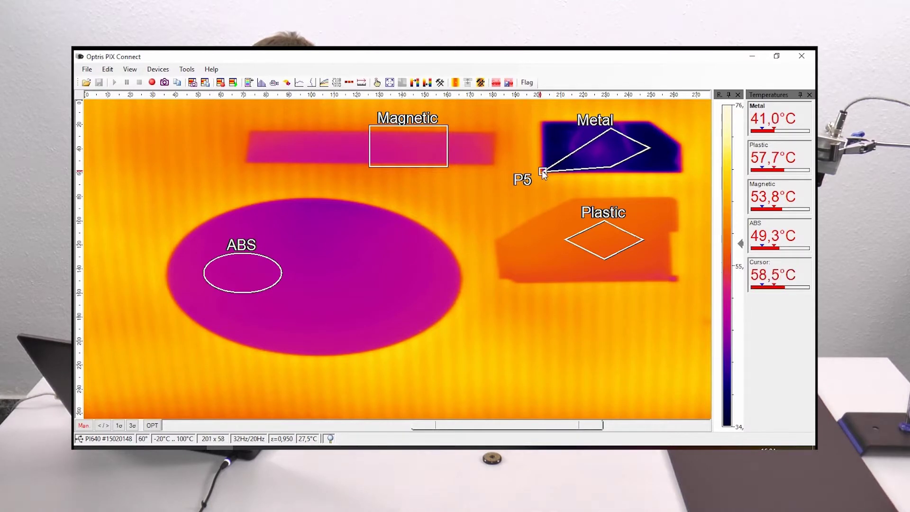
{"action": "left_click", "coordinate": [609, 129]}
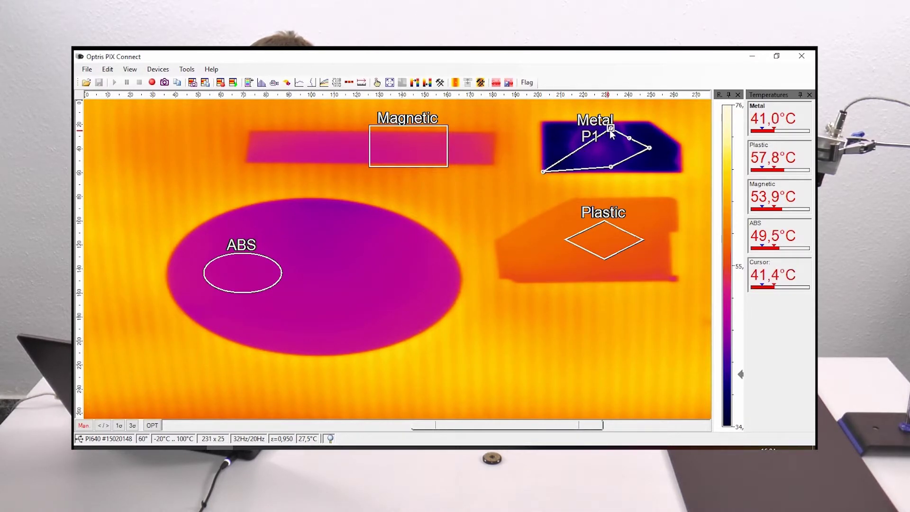
{"action": "left_click_drag", "start_coordinate": [610, 129], "coordinate": [540, 119]}
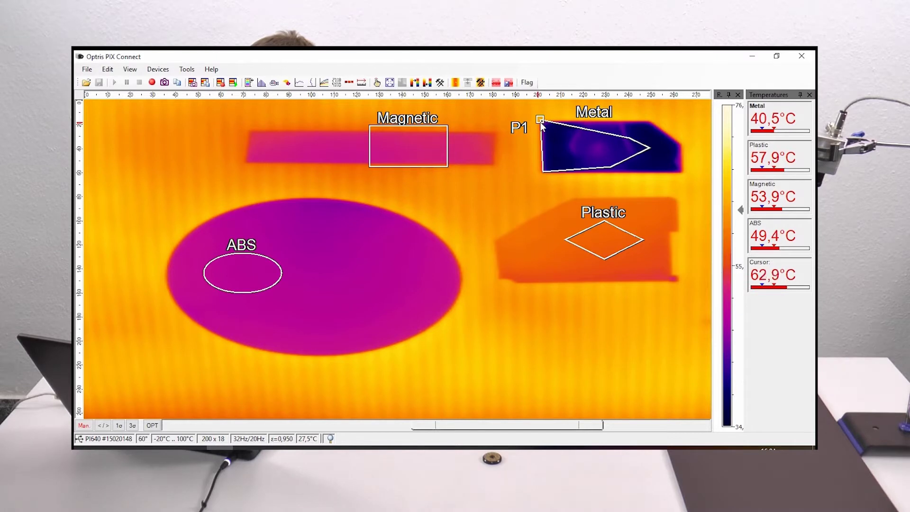
{"action": "left_click_drag", "start_coordinate": [629, 138], "coordinate": [647, 119]}
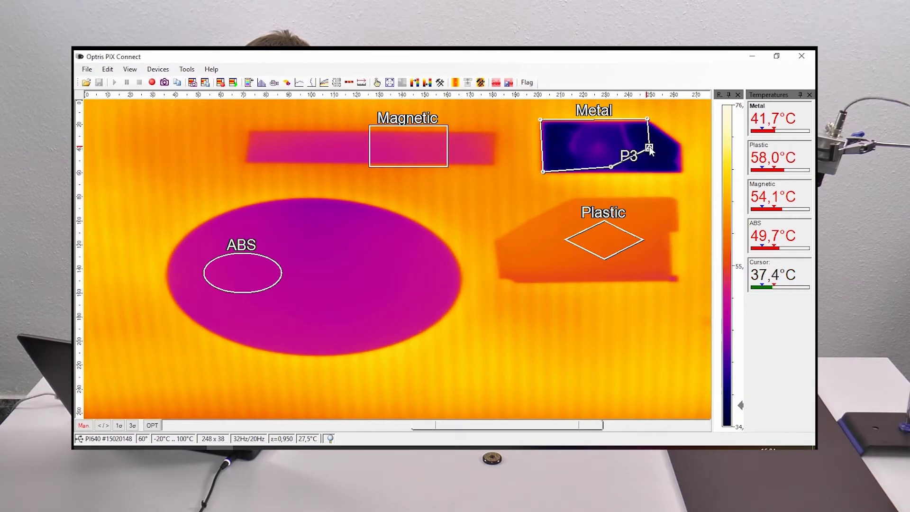
{"action": "left_click_drag", "start_coordinate": [649, 149], "coordinate": [683, 147]}
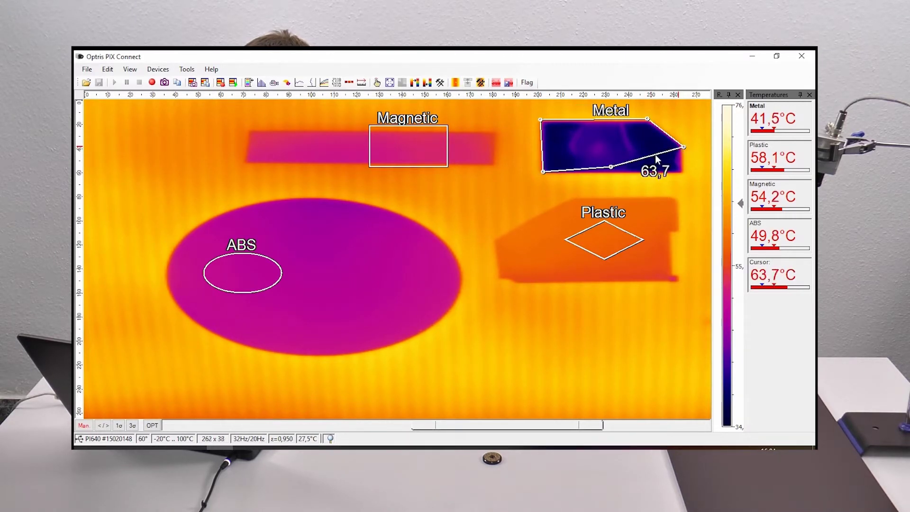
{"action": "left_click_drag", "start_coordinate": [612, 167], "coordinate": [679, 171]}
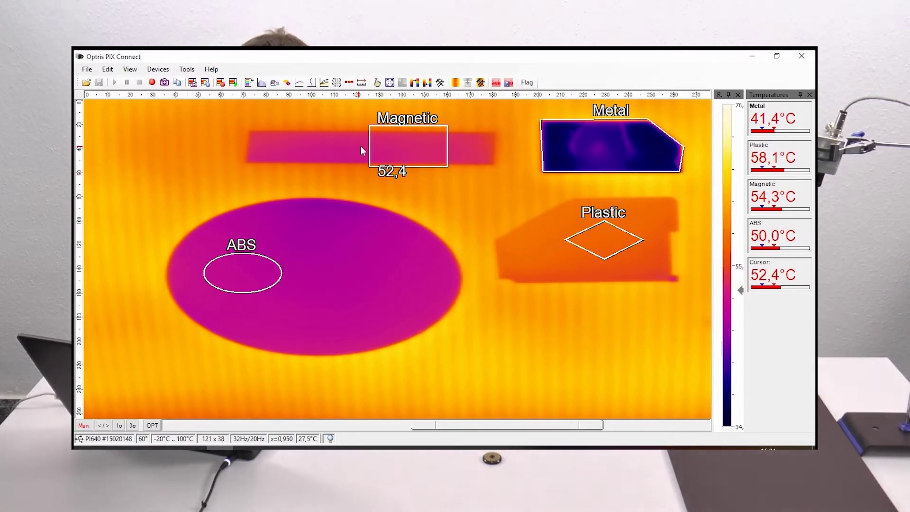
Pull the Magnetic rectangle's corners left, down and right to span the strip, reading 53,5 °C.
{"action": "left_click_drag", "start_coordinate": [369, 166], "coordinate": [249, 165]}
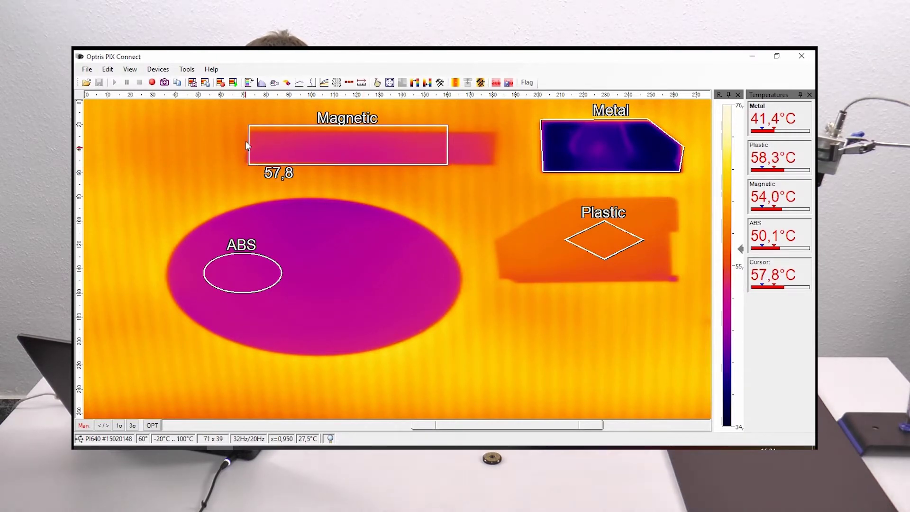
{"action": "left_click_drag", "start_coordinate": [248, 126], "coordinate": [257, 137]}
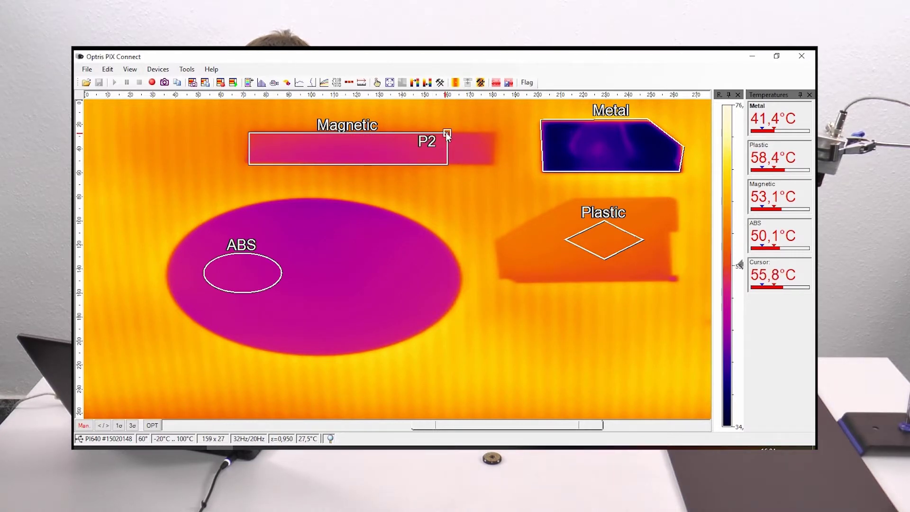
{"action": "left_click_drag", "start_coordinate": [447, 134], "coordinate": [492, 135]}
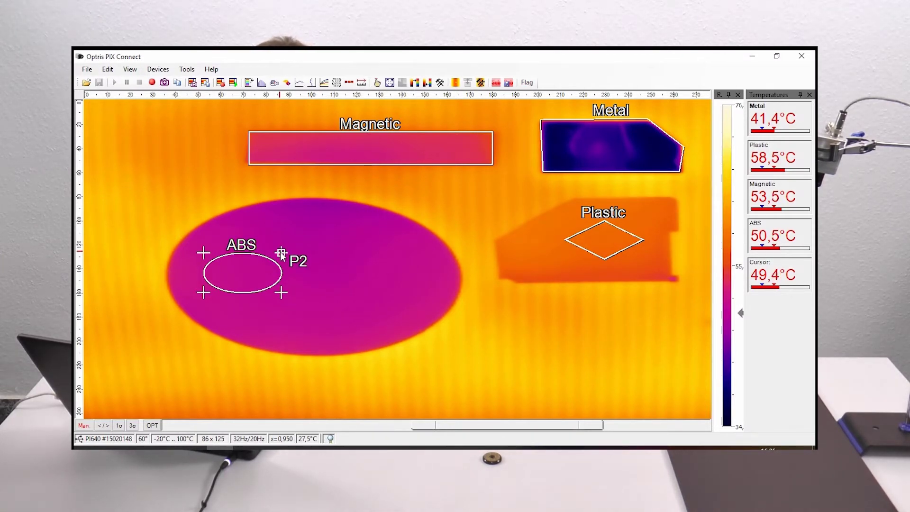
Drag the ABS ellipse's four corner handles outward to fill the oval, reading 50,8 °C.
{"action": "left_click_drag", "start_coordinate": [281, 253], "coordinate": [441, 202]}
{"action": "left_click", "coordinate": [213, 283]}
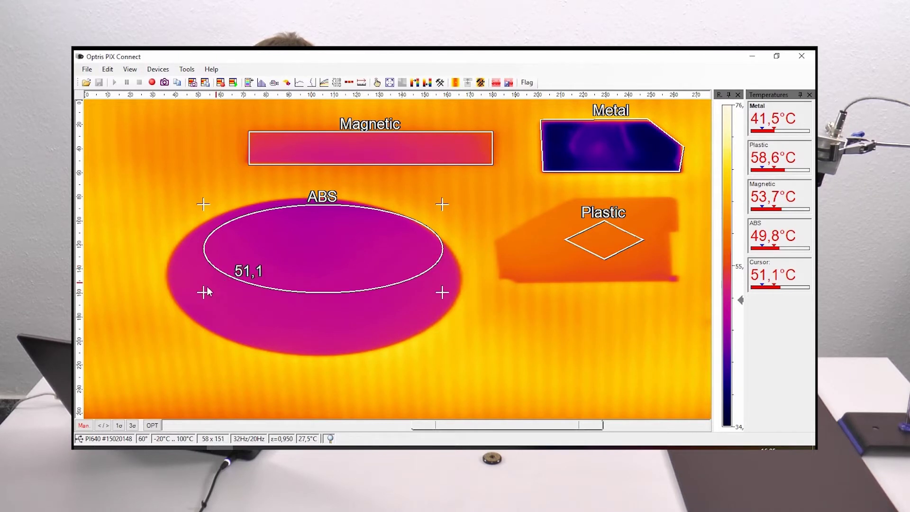
{"action": "left_click_drag", "start_coordinate": [203, 294], "coordinate": [167, 351]}
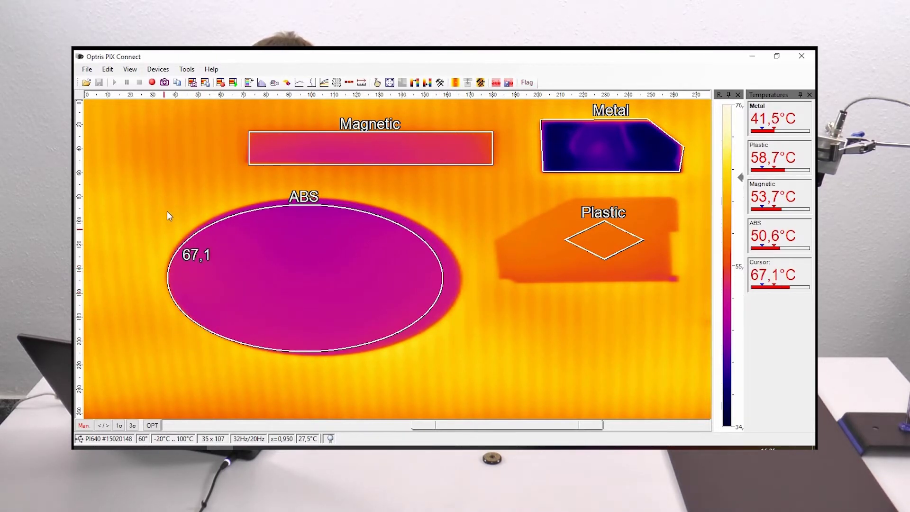
{"action": "left_click_drag", "start_coordinate": [166, 204], "coordinate": [164, 199]}
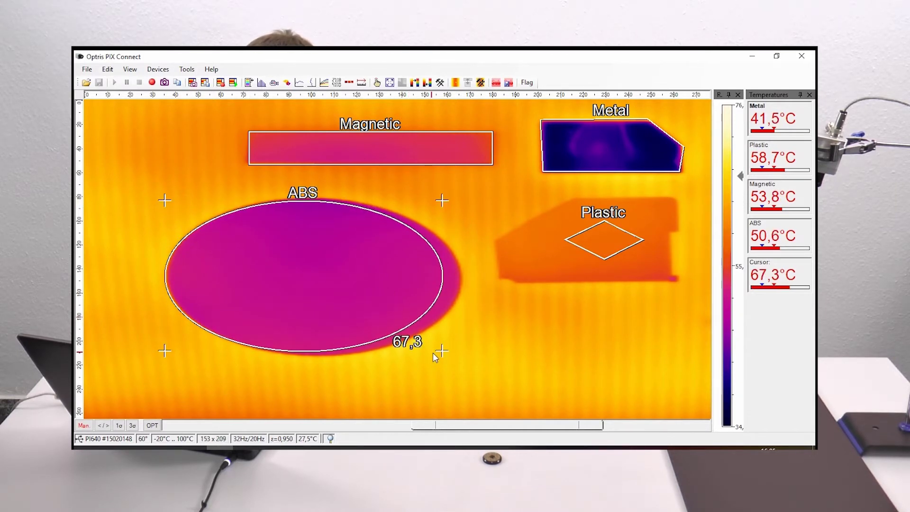
{"action": "left_click_drag", "start_coordinate": [444, 351], "coordinate": [463, 353]}
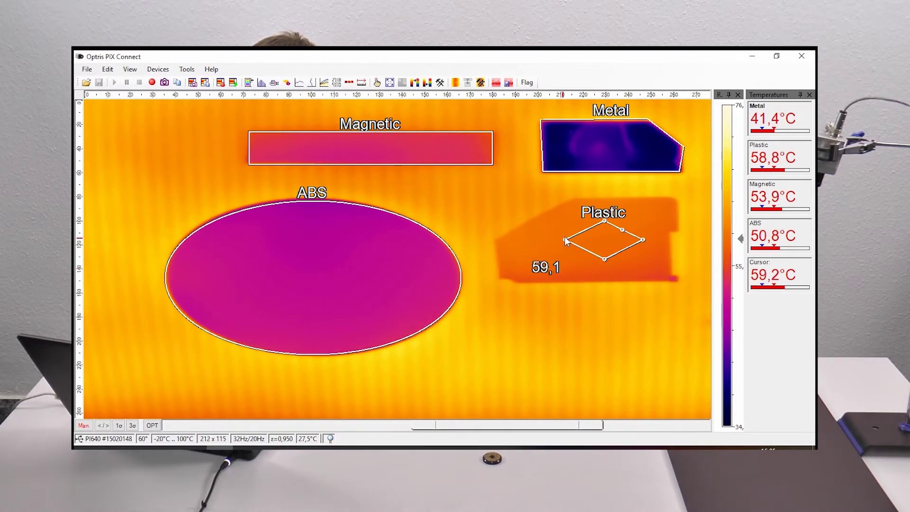
Move the five Plastic polygon vertices onto the angled block's corners so it reads 59,2 °C.
{"action": "left_click_drag", "start_coordinate": [565, 240], "coordinate": [500, 276]}
{"action": "left_click_drag", "start_coordinate": [604, 220], "coordinate": [496, 240]}
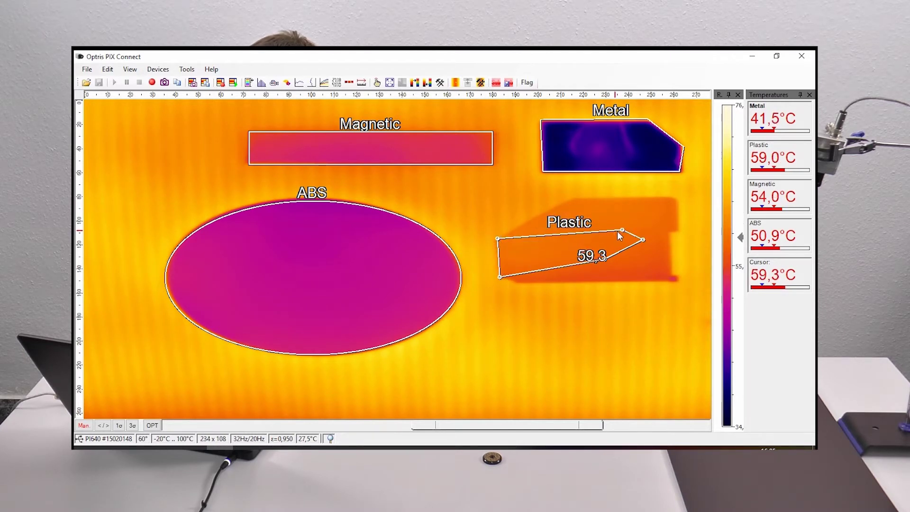
{"action": "left_click_drag", "start_coordinate": [622, 231], "coordinate": [572, 199]}
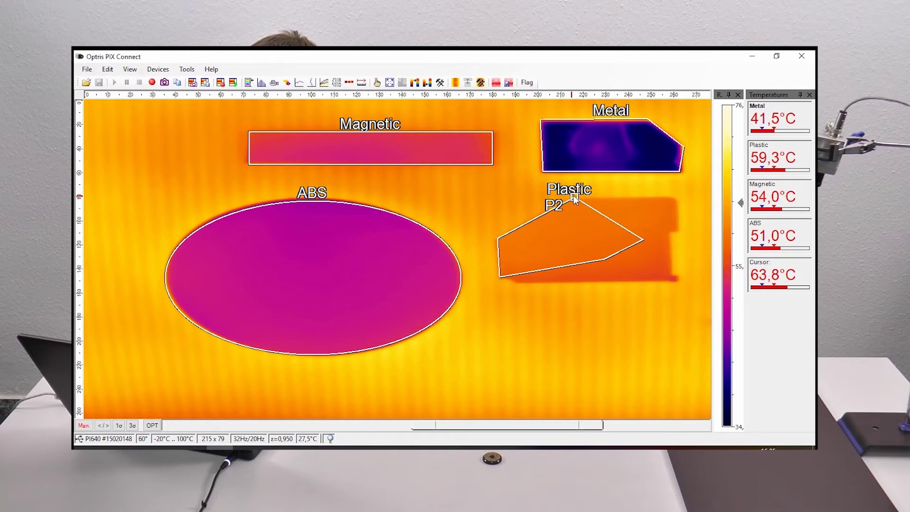
{"action": "left_click_drag", "start_coordinate": [641, 240], "coordinate": [676, 201]}
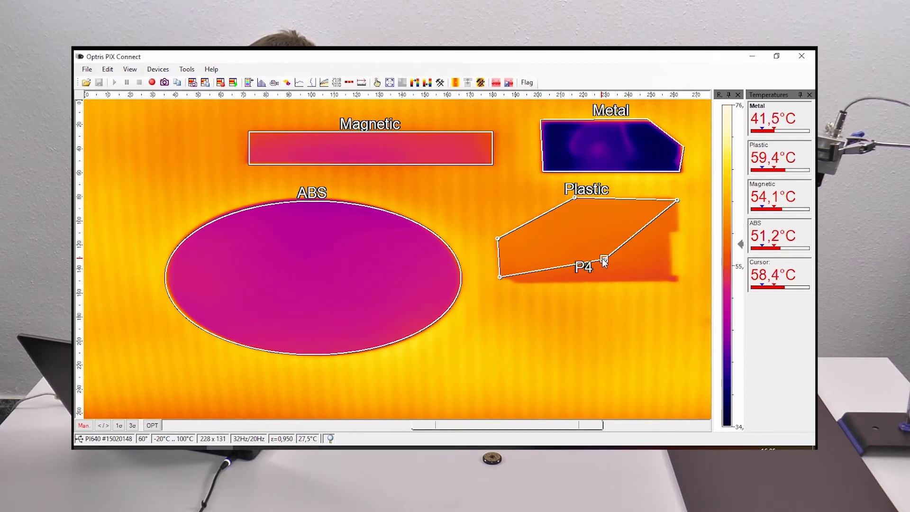
{"action": "left_click_drag", "start_coordinate": [604, 259], "coordinate": [673, 281]}
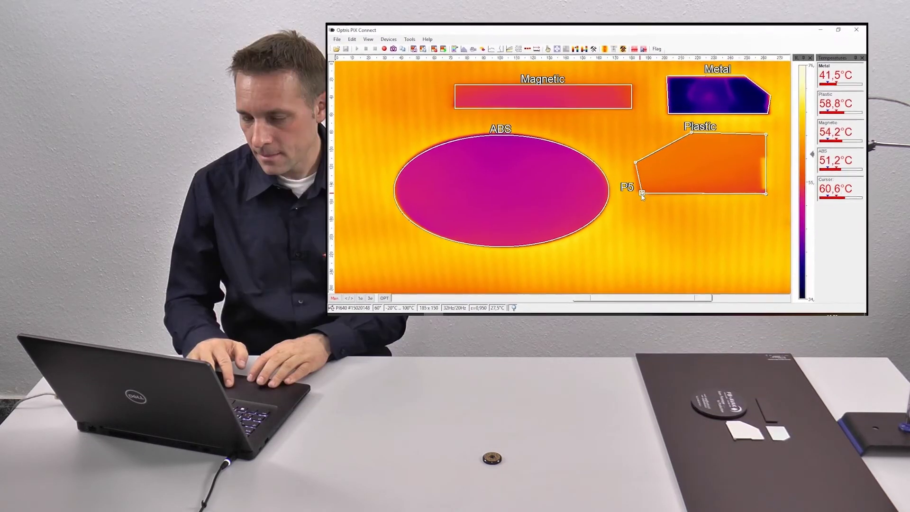
{"action": "left_click", "coordinate": [725, 166]}
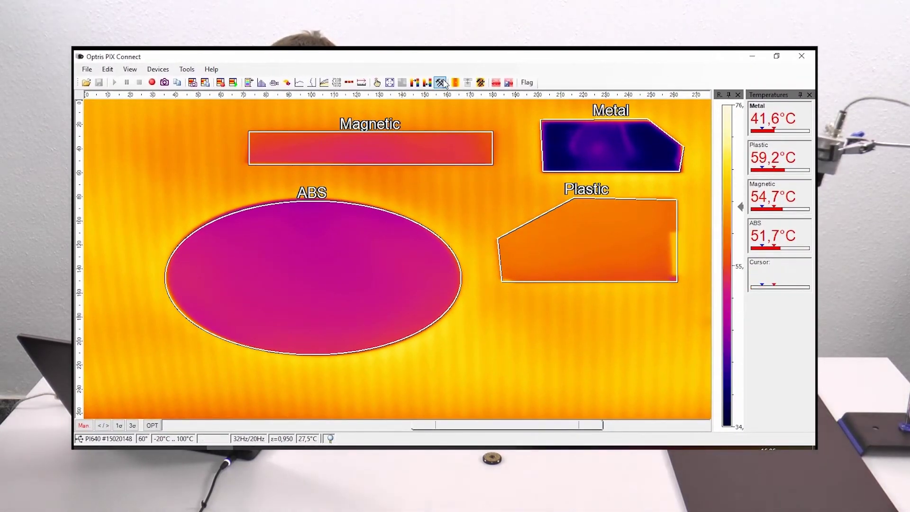
In the Measure areas settings, enable a separate emissivity of 0.950 for ABS and apply it.
{"action": "left_click", "coordinate": [441, 83]}
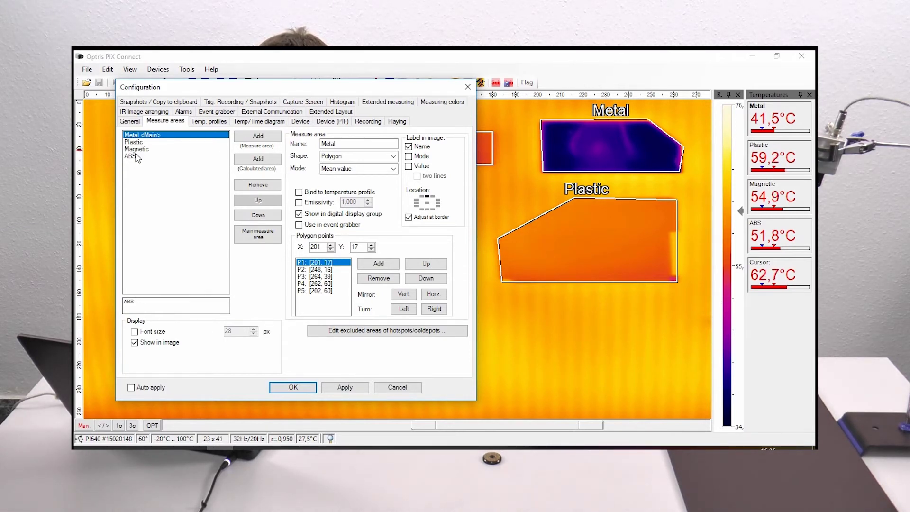
{"action": "left_click", "coordinate": [133, 157]}
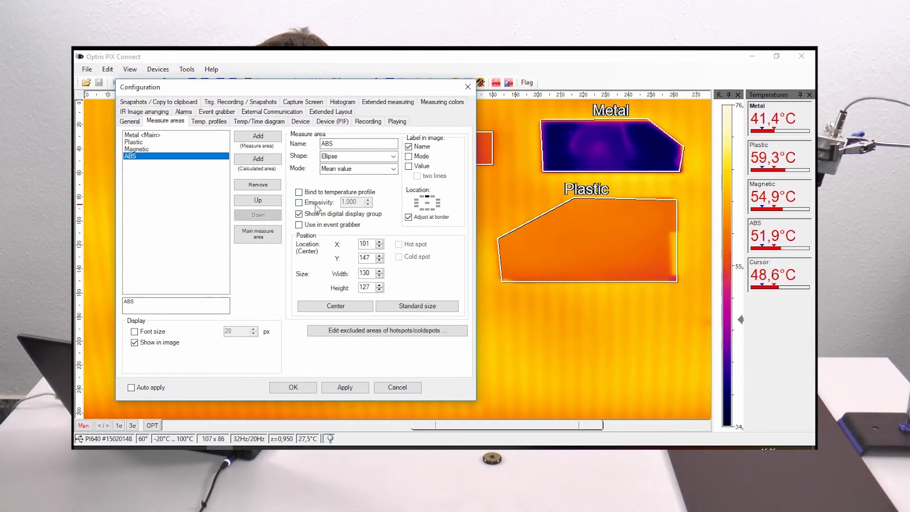
{"action": "left_click", "coordinate": [299, 202]}
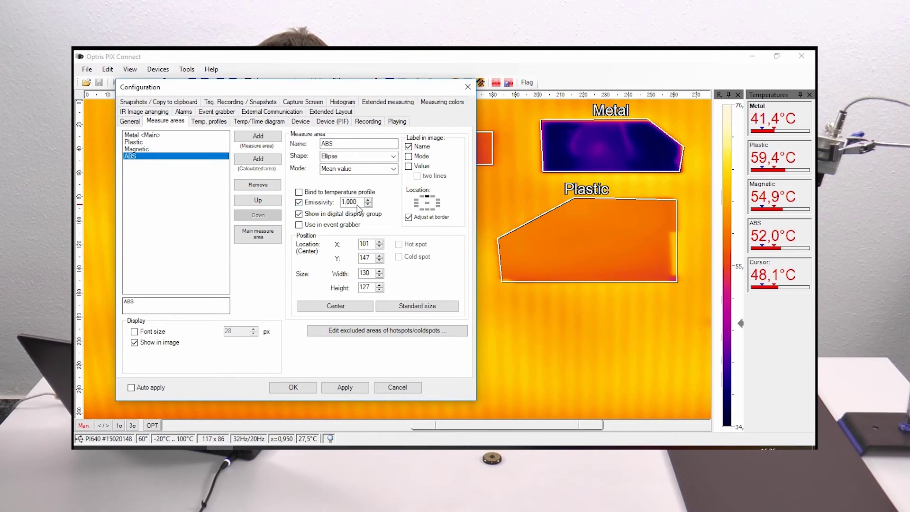
{"action": "left_click_drag", "start_coordinate": [360, 203], "coordinate": [341, 202]}
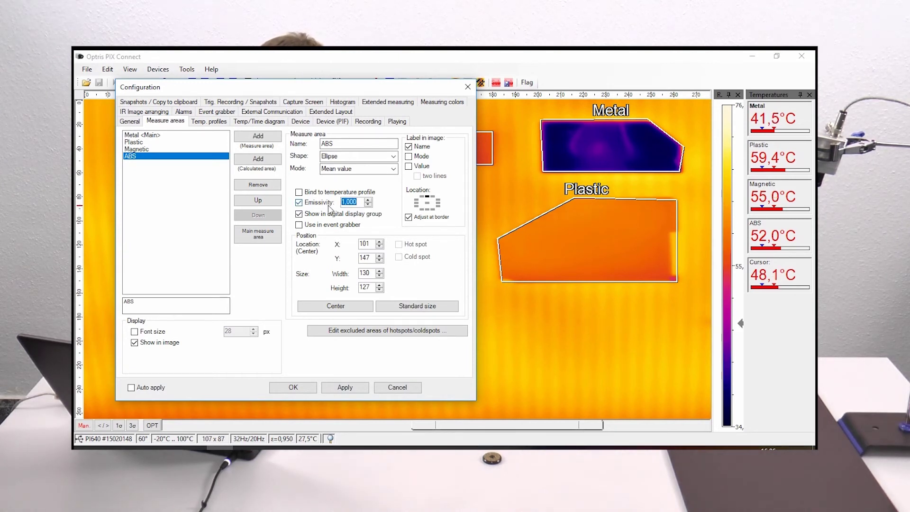
{"action": "type", "text": "0,950"}
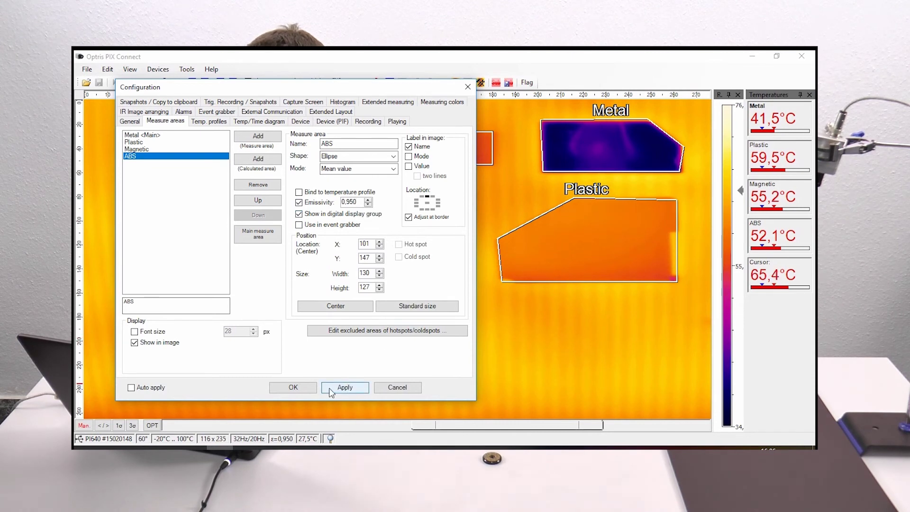
{"action": "left_click", "coordinate": [331, 387]}
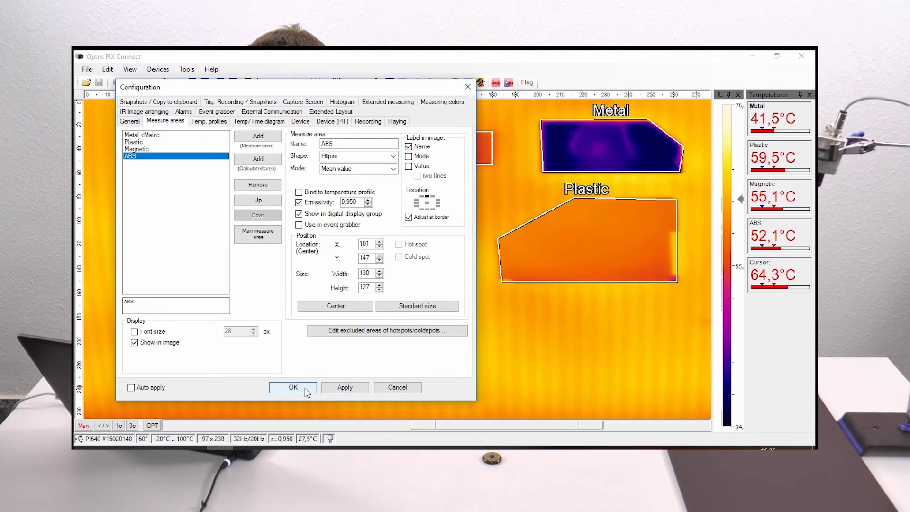
{"action": "left_click", "coordinate": [304, 387]}
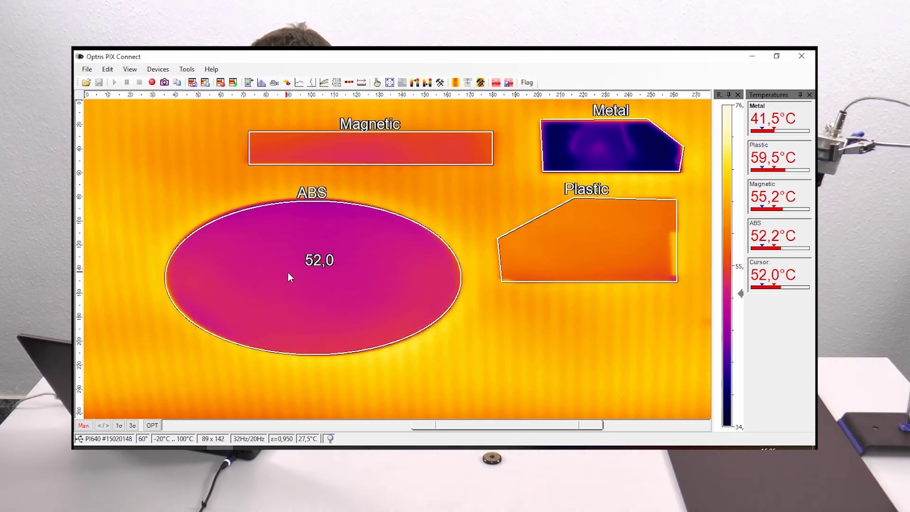